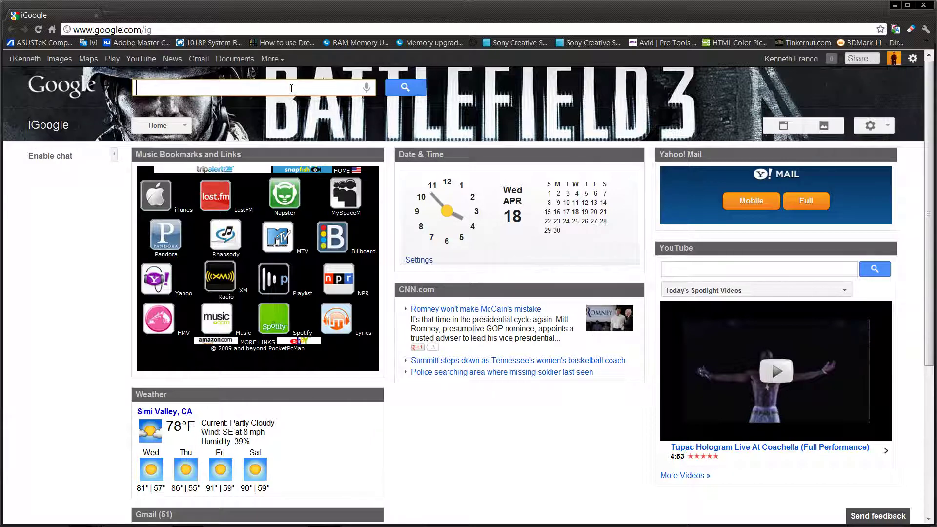
text(World)
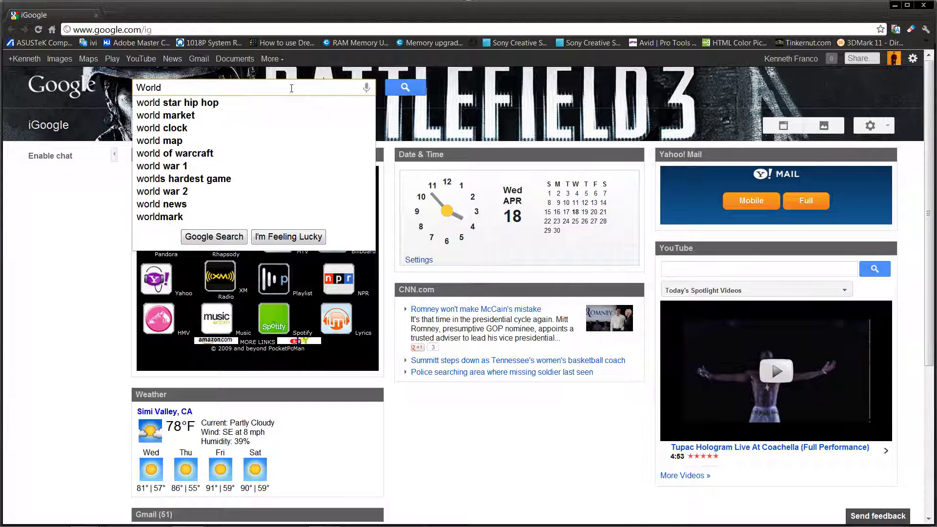
text(oftanks s)
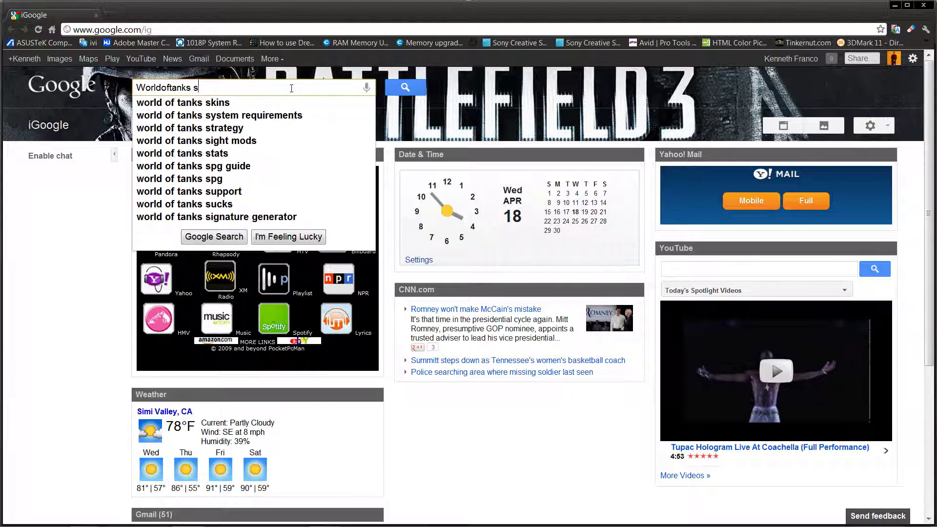
text(kins)
- Run the Google search for 'Worldoftanks skins'
key(Return)
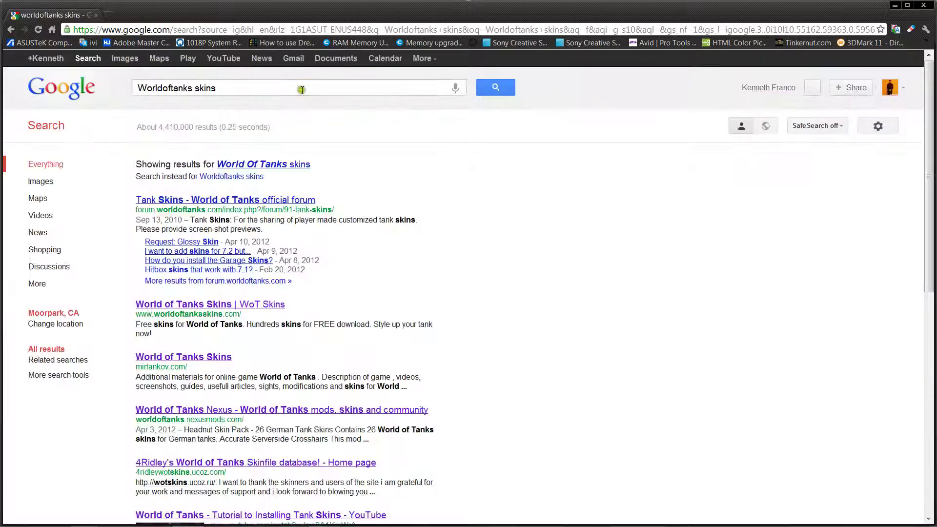
mouse_move(220, 366)
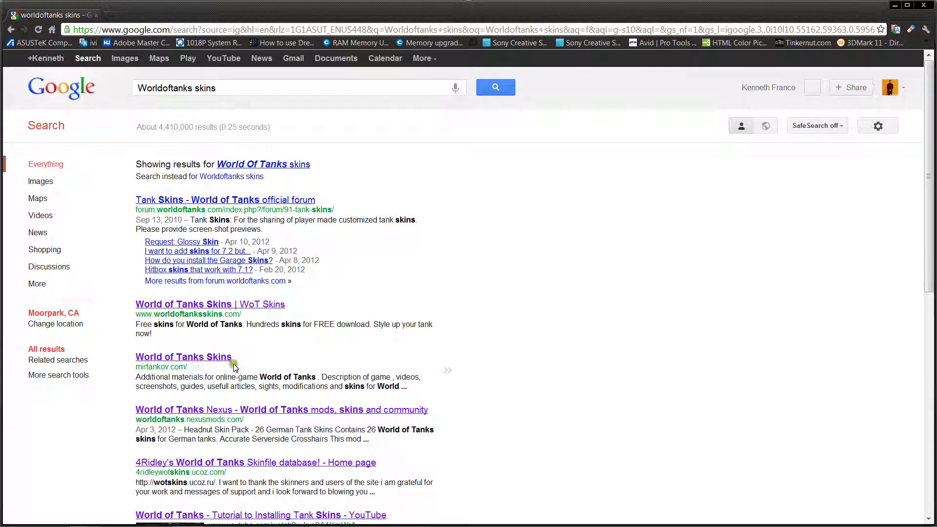
- Open the worldoftanksskins.com result from the search listing
drag(135, 366, 181, 378)
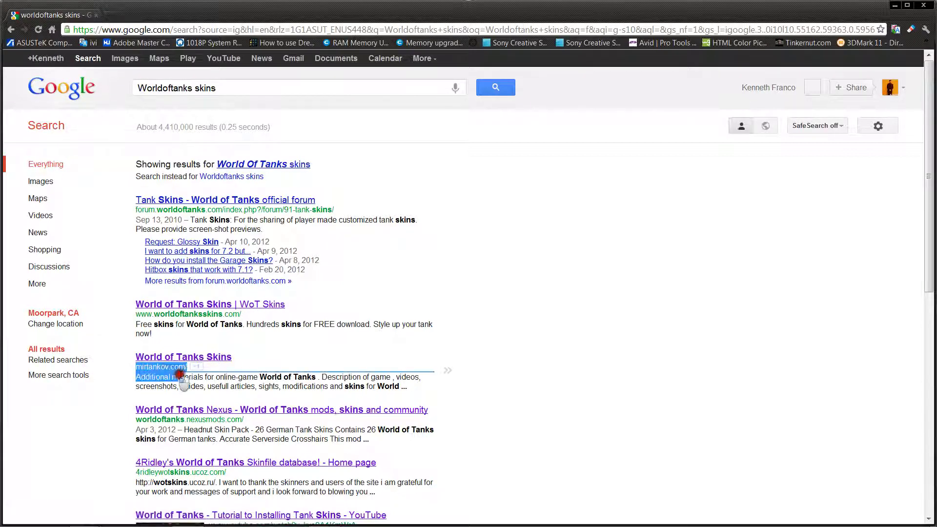
click(227, 364)
scroll(233, 368, down, 1)
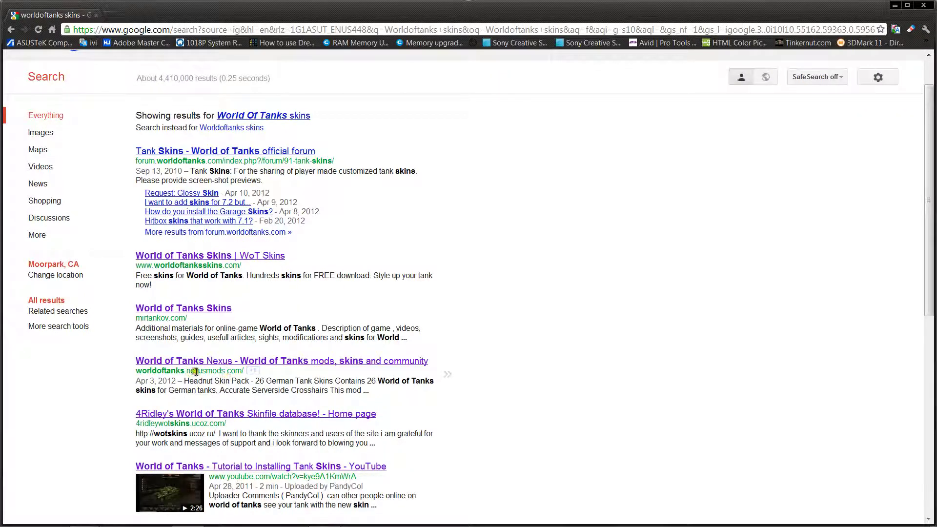
scroll(225, 375, up, 1)
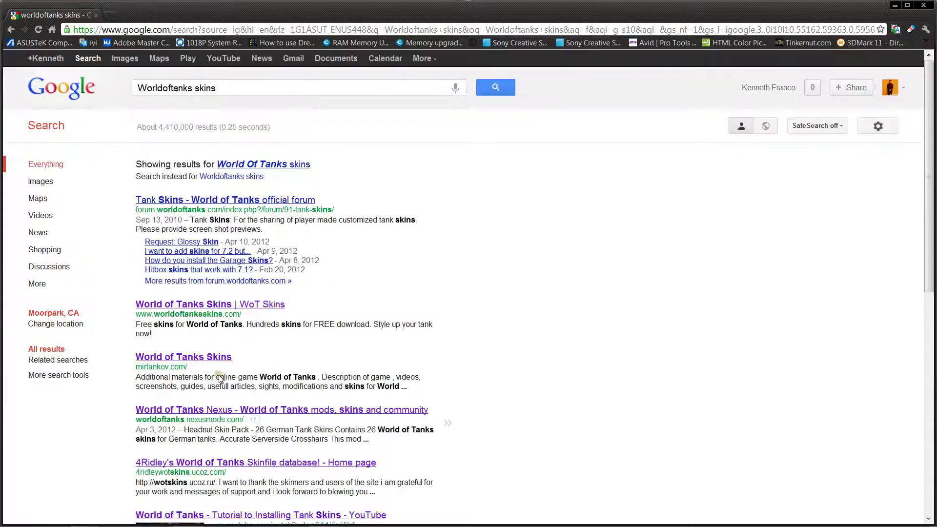
click(223, 305)
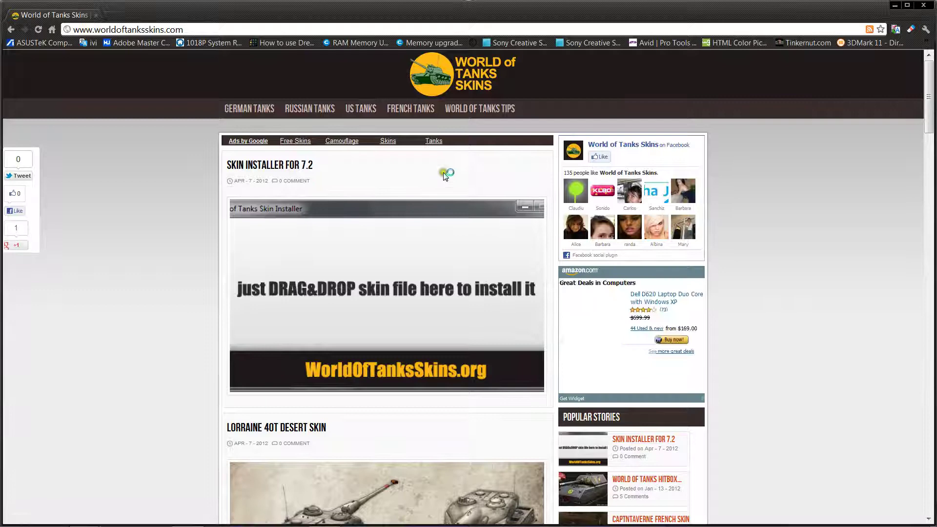
click(116, 17)
text(www.google.com)
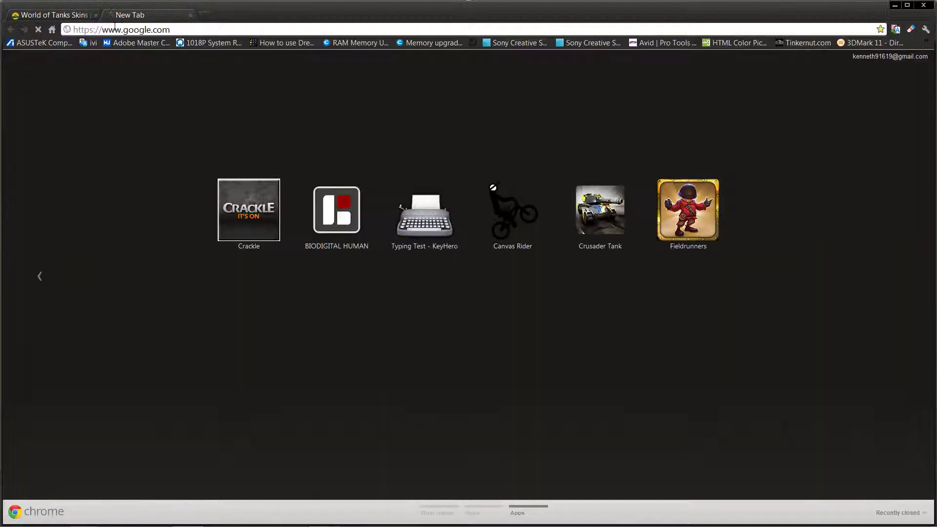
key(Return)
text(Wini)
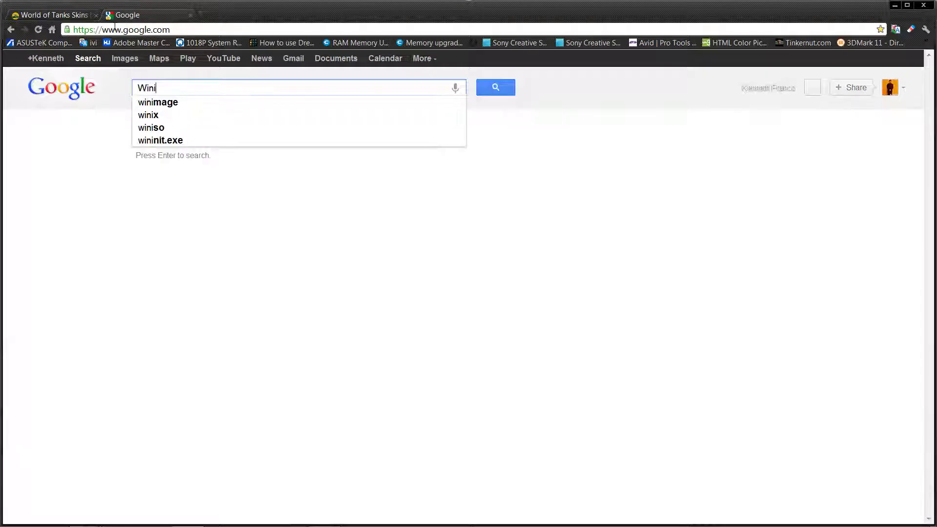
text(arar)
key(BackSpace)
key(BackSpace)
key(BackSpace)
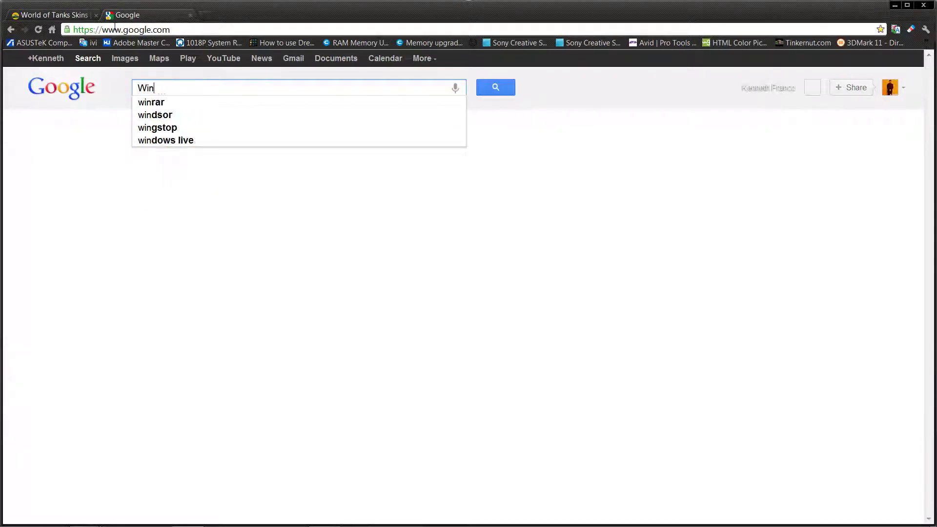
text(rar)
key(Return)
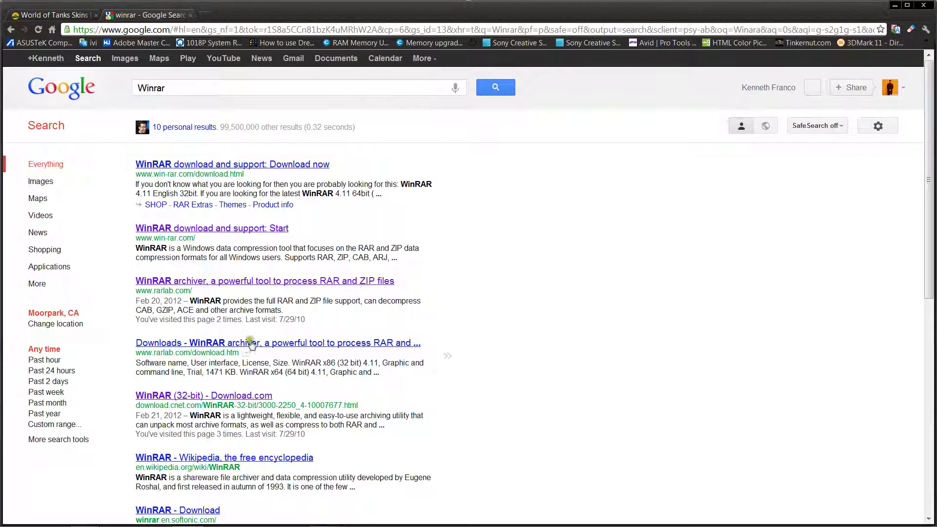
click(259, 395)
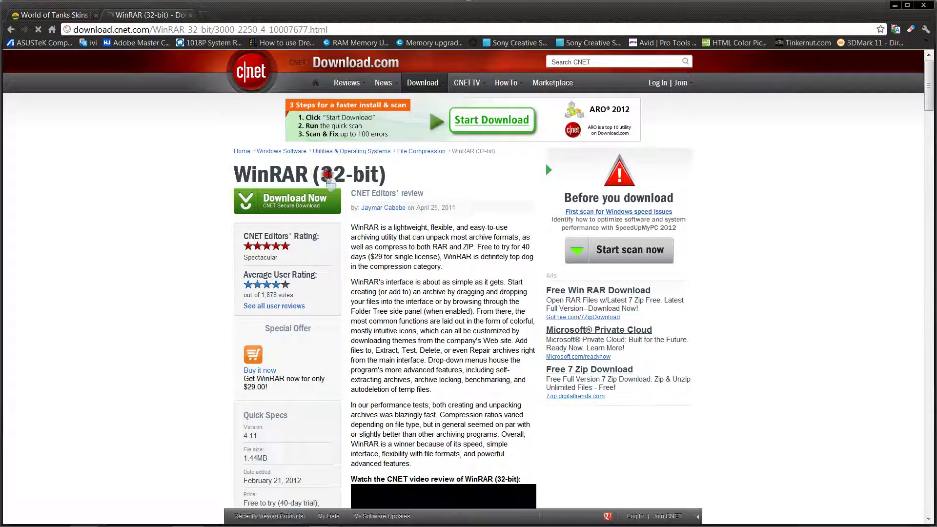
drag(313, 174, 380, 177)
click(385, 179)
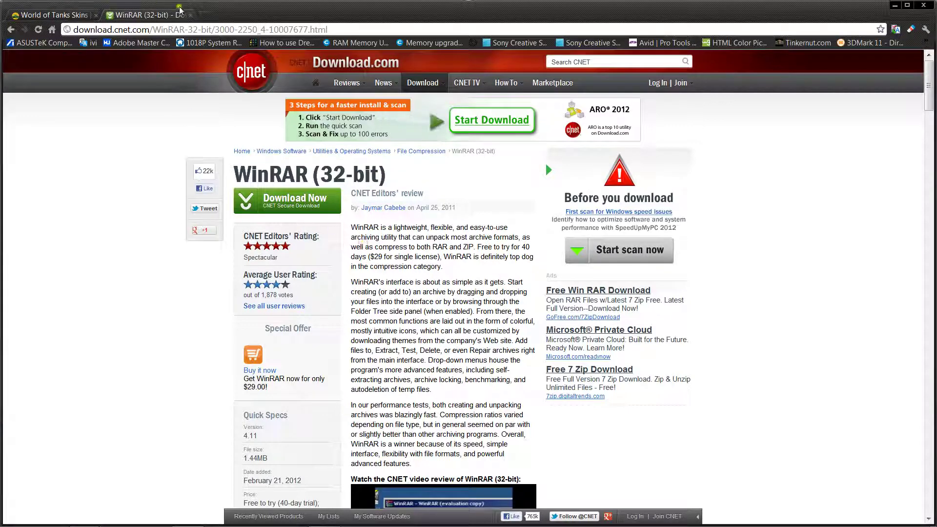
click(190, 15)
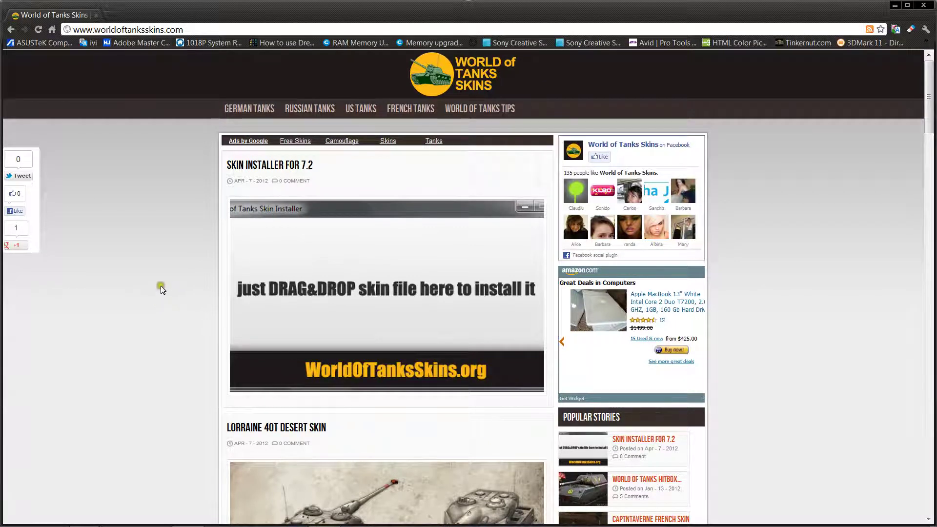
- Go to German Tanks > Tiger 2 and start the download for the Unicorn 'Banshee' skin
click(248, 108)
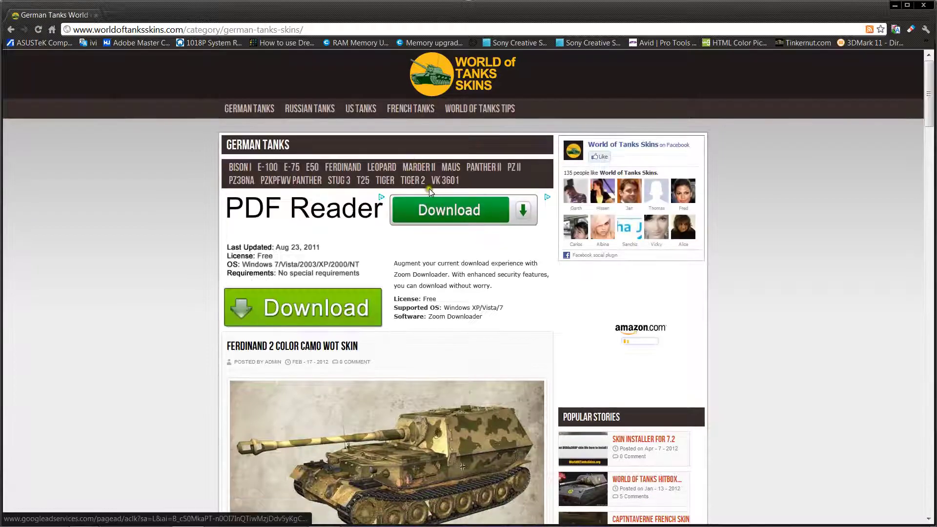
click(405, 181)
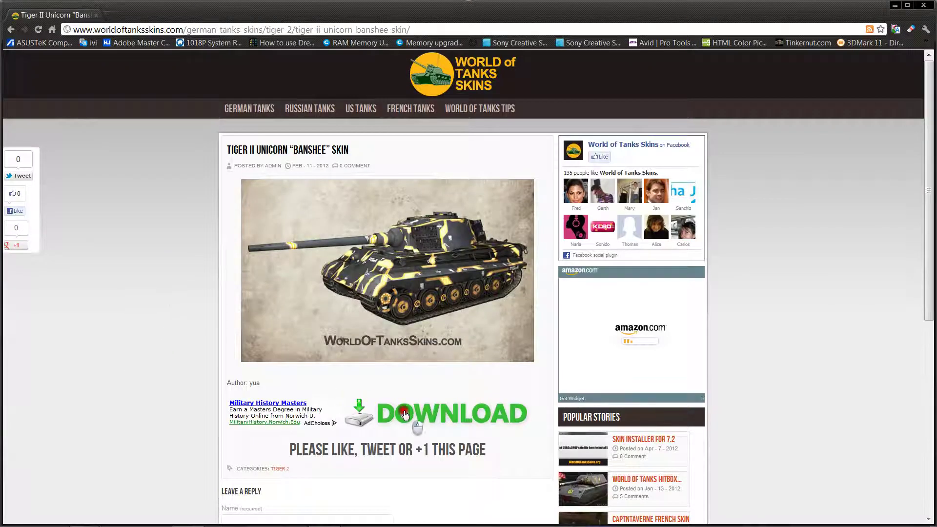
click(405, 410)
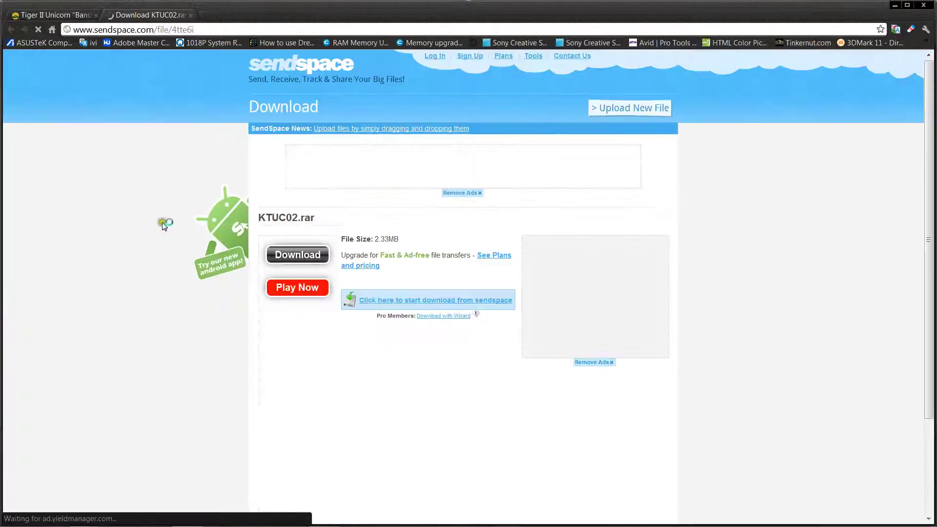
- Download KTUC02.rar from Sendspace into Downloads and open it in WinRAR
click(384, 299)
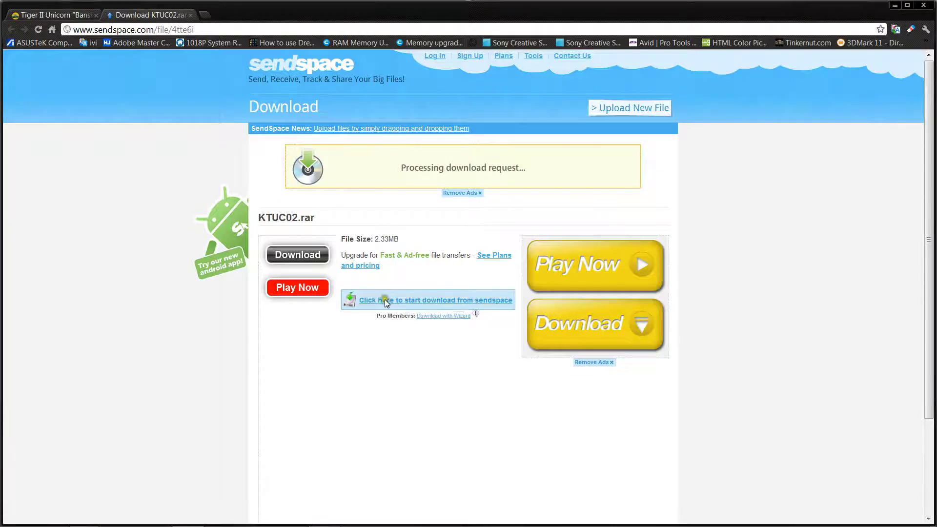
click(425, 273)
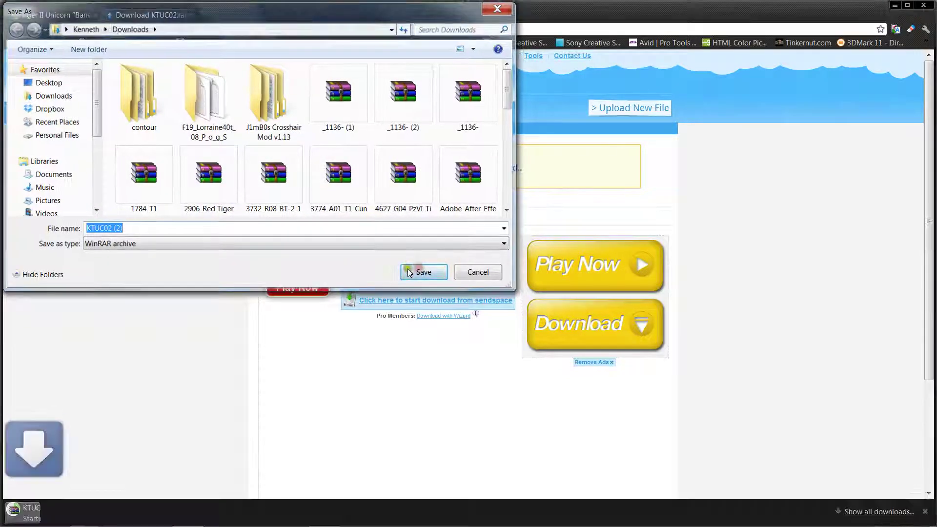
click(47, 508)
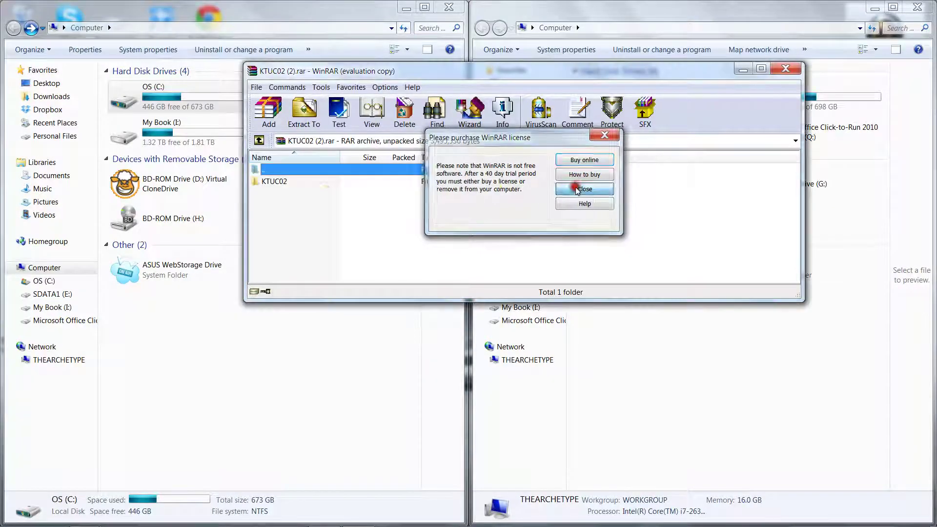
- Dismiss the WinRAR license reminder and open the KTUC02 folder inside the archive
double_click(273, 181)
double_click(279, 181)
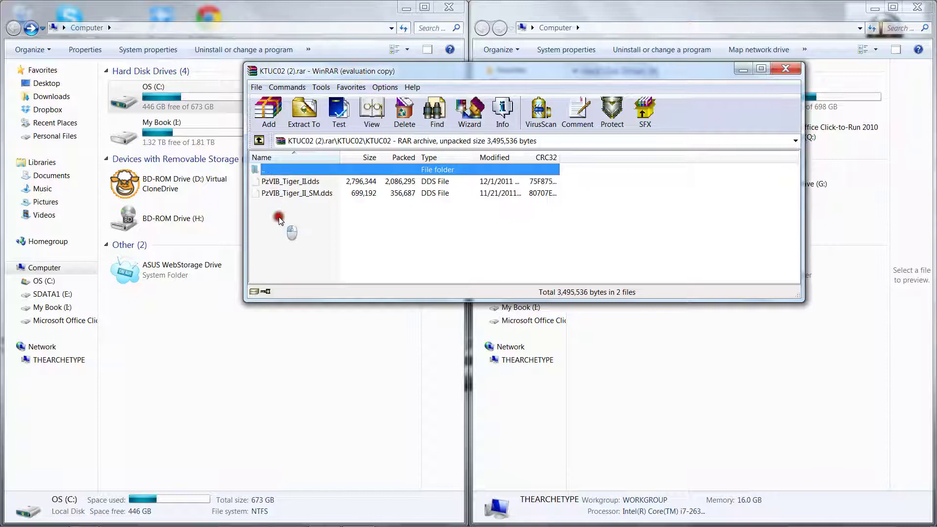
drag(293, 233, 286, 183)
click(313, 223)
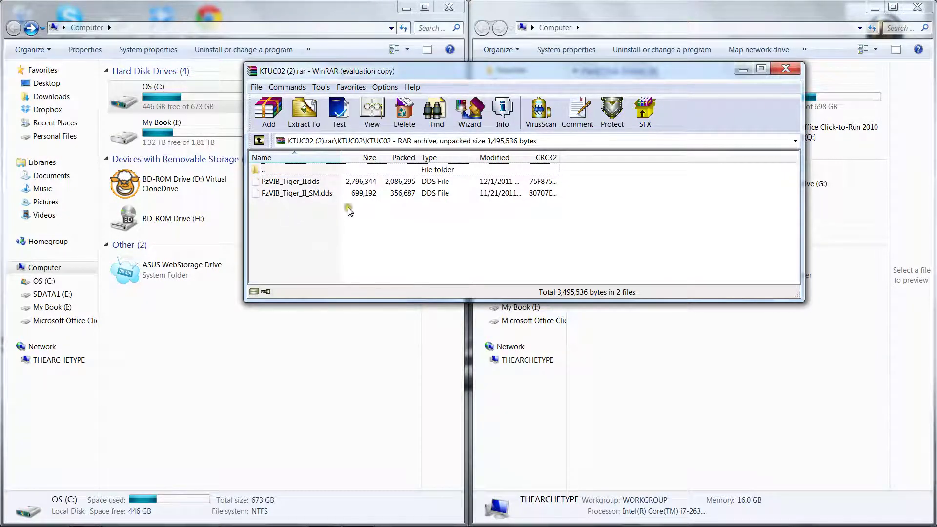
- Select the PzVIB_Tiger_II.dds and PzVIB_Tiger_II_SM.dds texture files
click(323, 182)
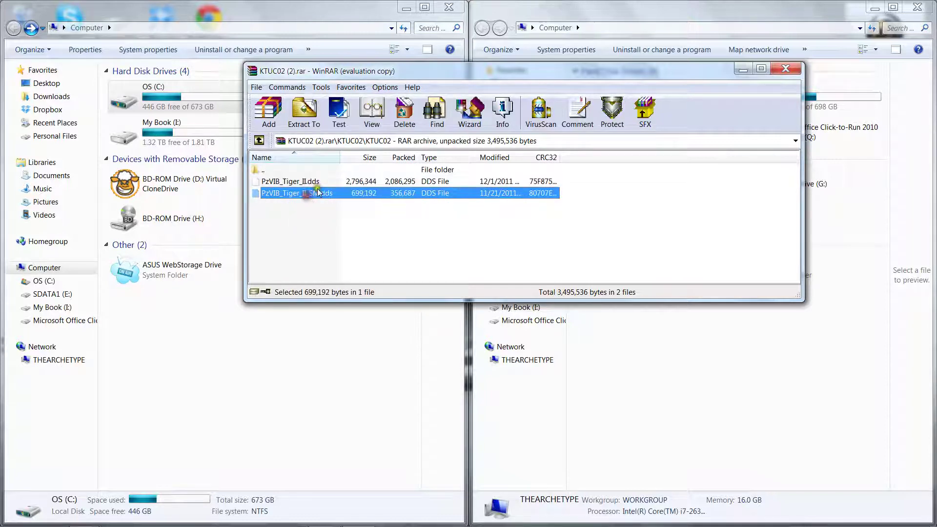
click(319, 209)
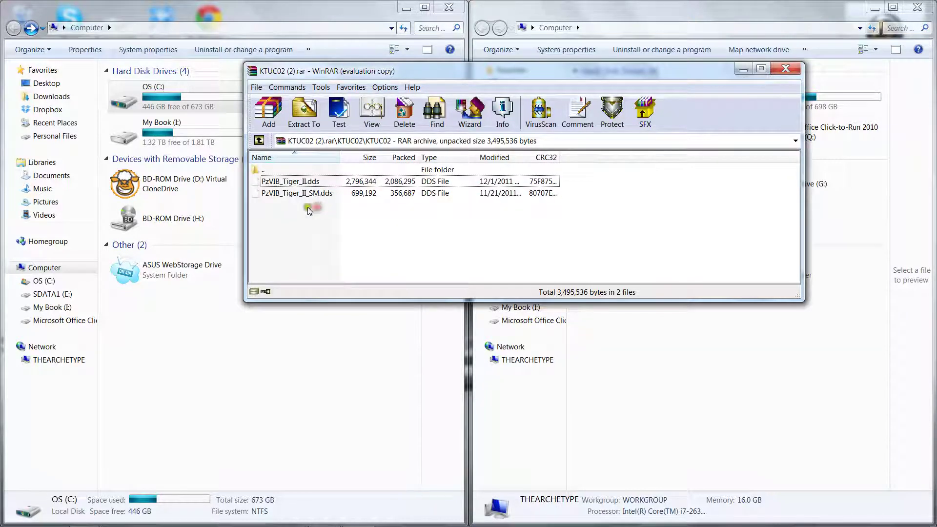
click(311, 182)
click(311, 194)
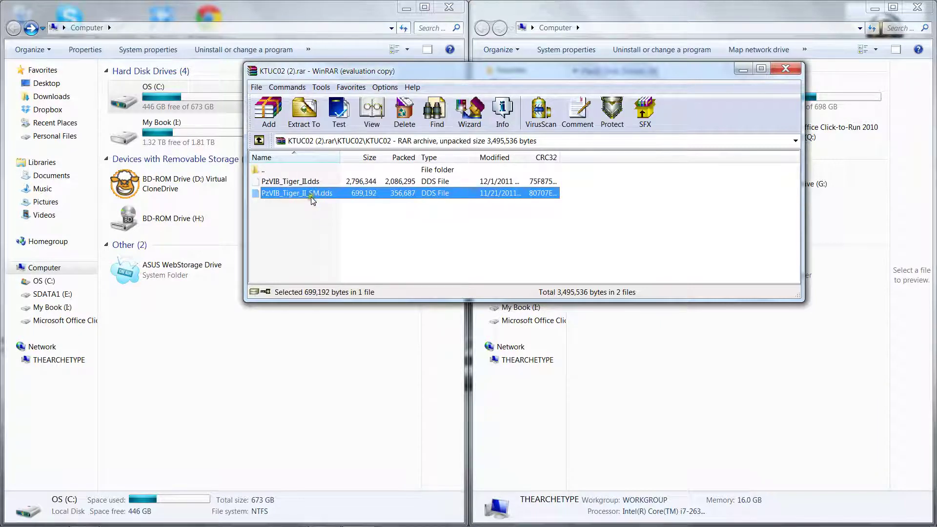
- Minimize WinRAR and browse to C:\Games\World_of_Tanks\res\packages
click(742, 69)
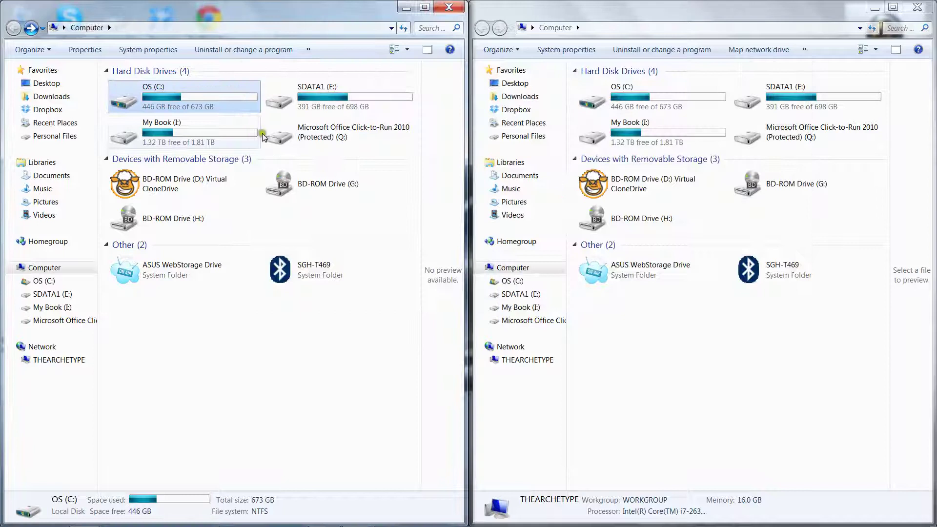
double_click(219, 111)
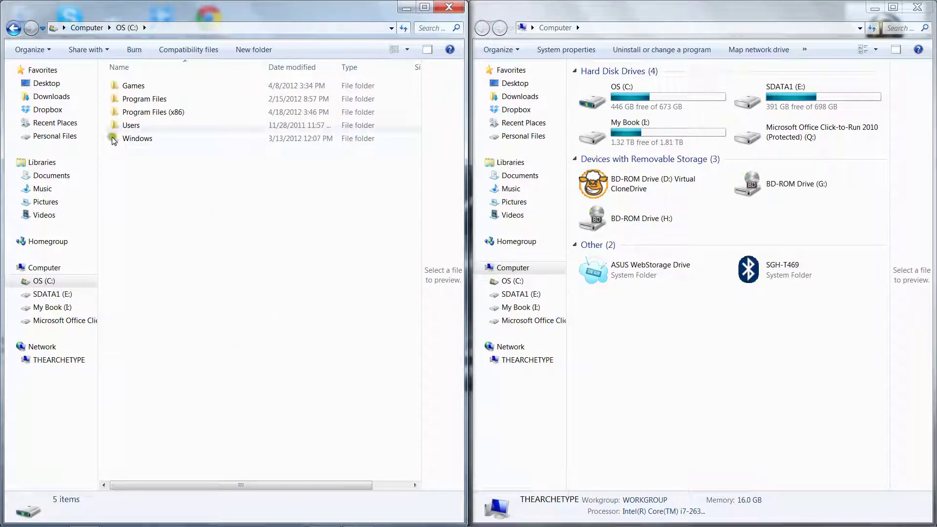
double_click(155, 88)
double_click(148, 85)
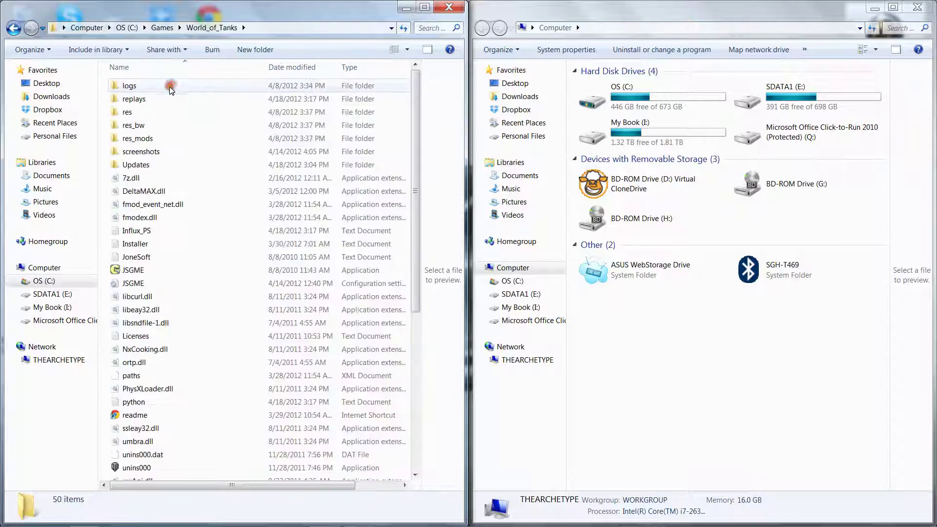
double_click(126, 112)
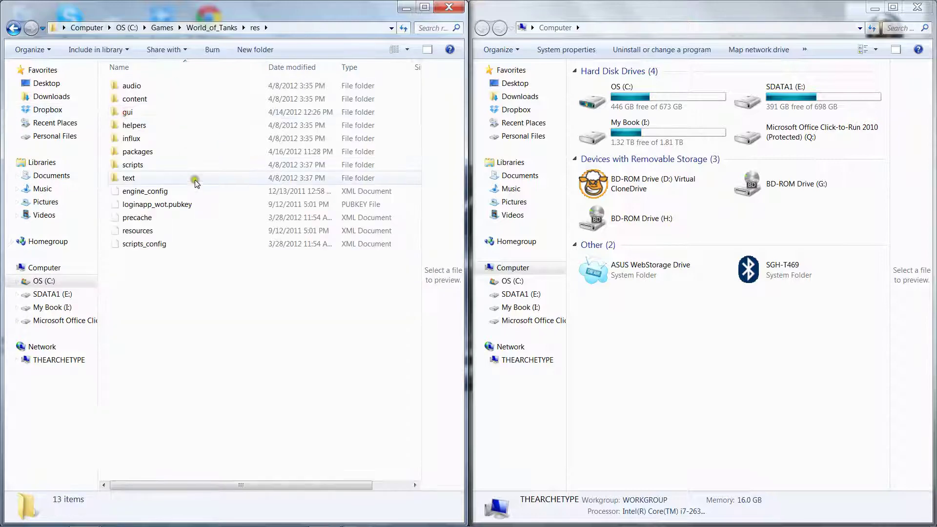
double_click(135, 152)
scroll(175, 220, down, 5)
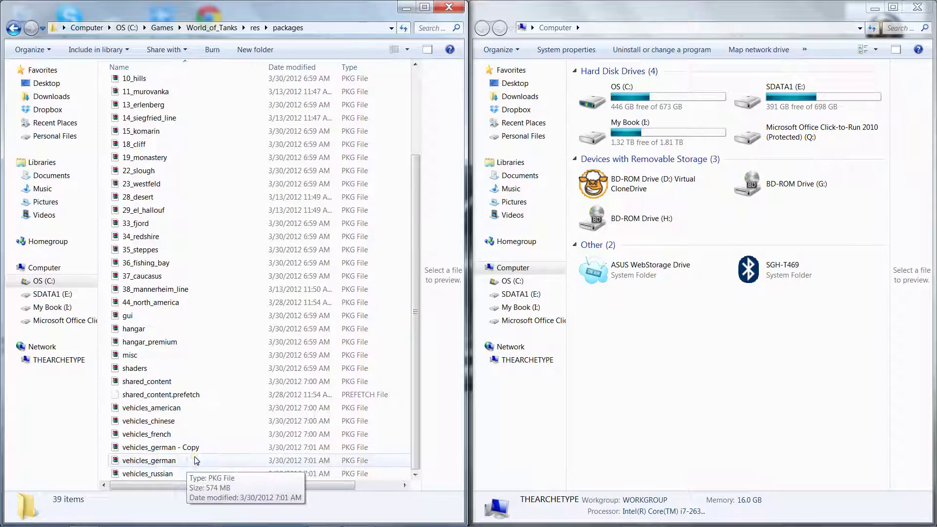
- Delete the 'vehicles_german - Copy' package and select the original vehicles_german
click(160, 447)
key(Delete)
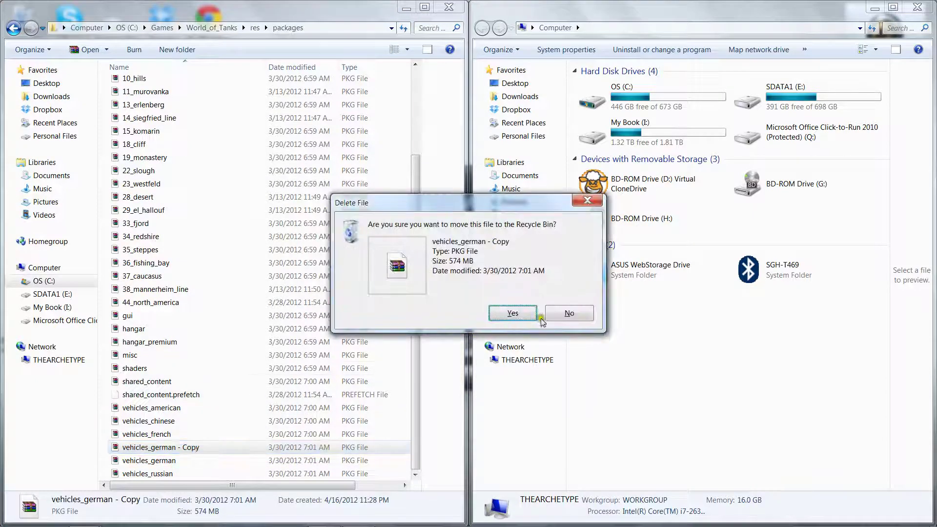
click(512, 313)
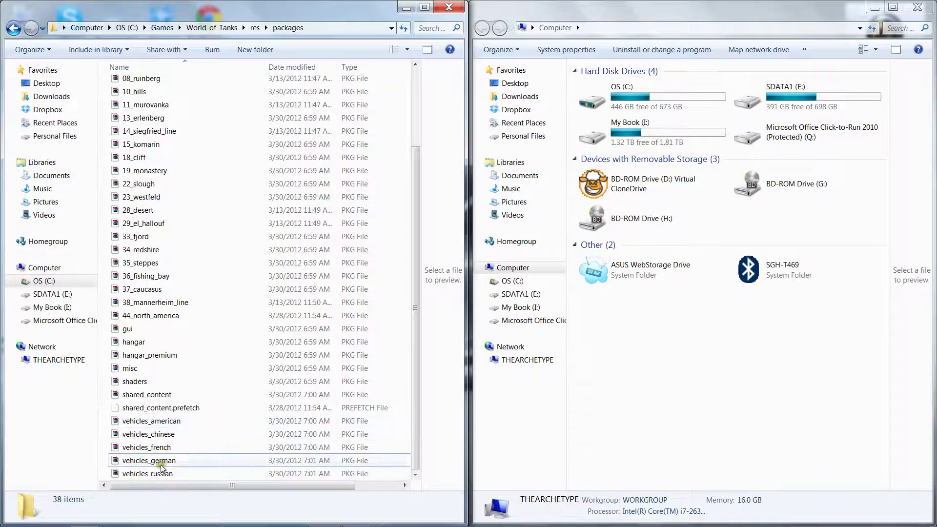
click(147, 460)
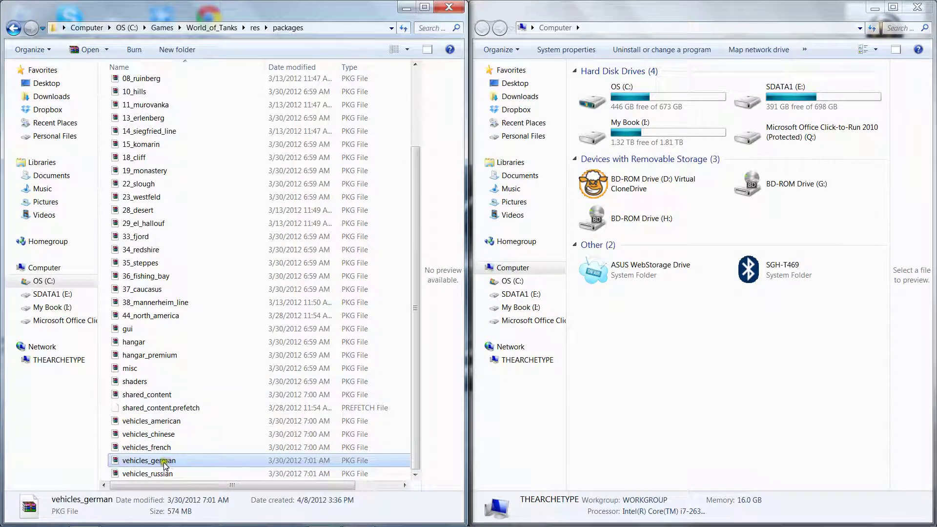
right_click(164, 464)
click(192, 461)
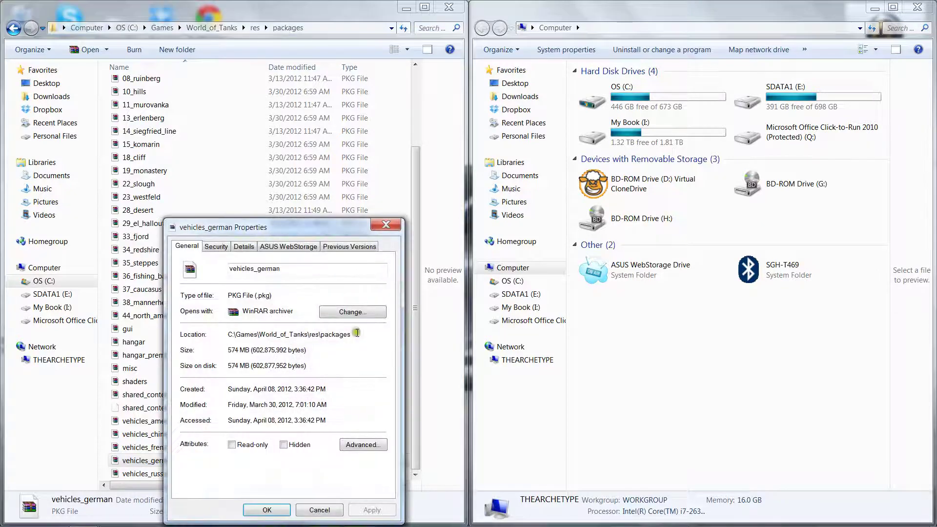
click(351, 313)
click(600, 352)
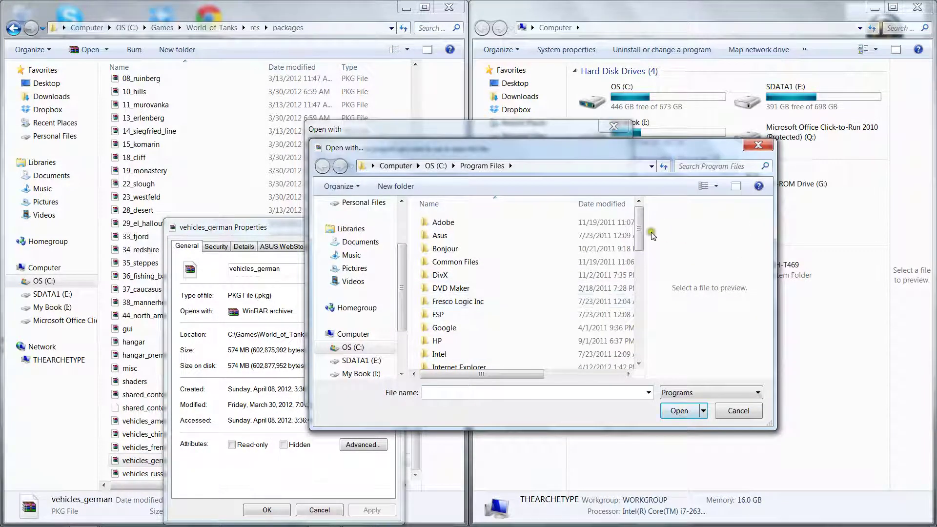
drag(641, 228, 641, 333)
click(684, 410)
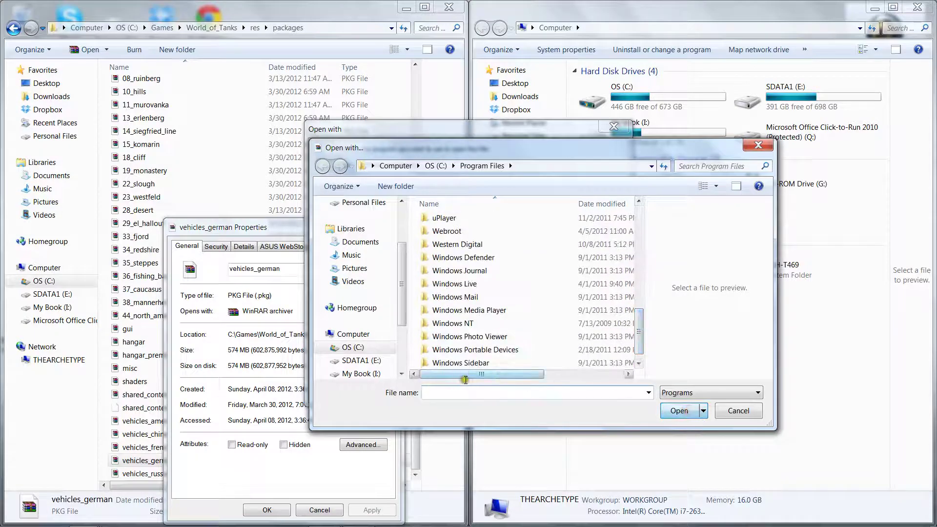
click(738, 410)
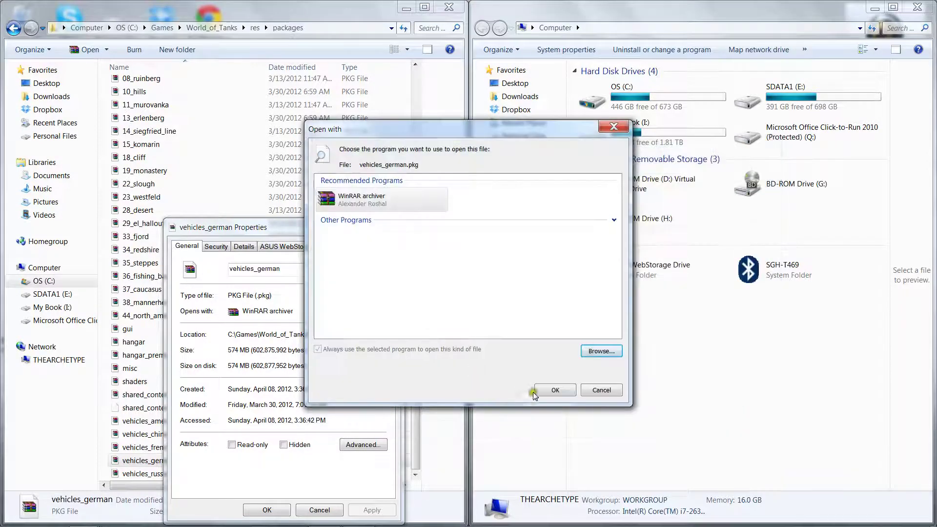
click(566, 395)
click(271, 510)
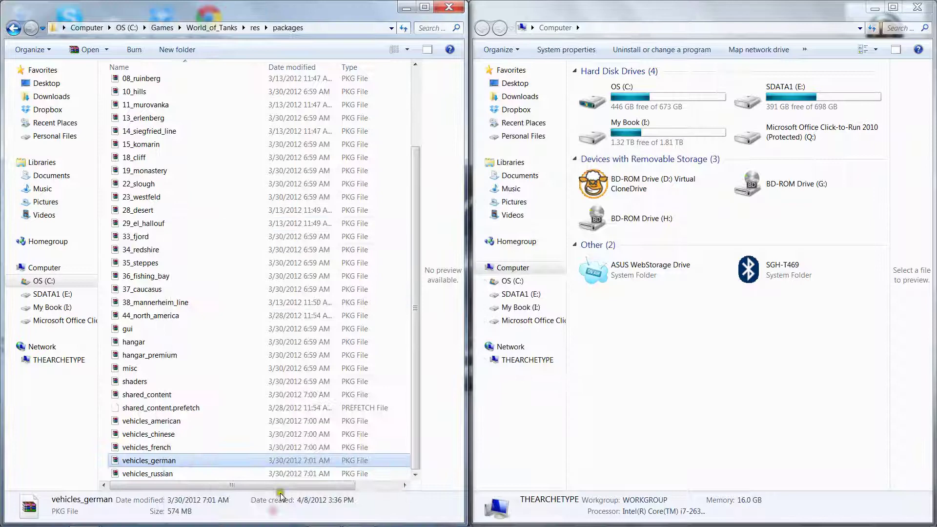
double_click(149, 461)
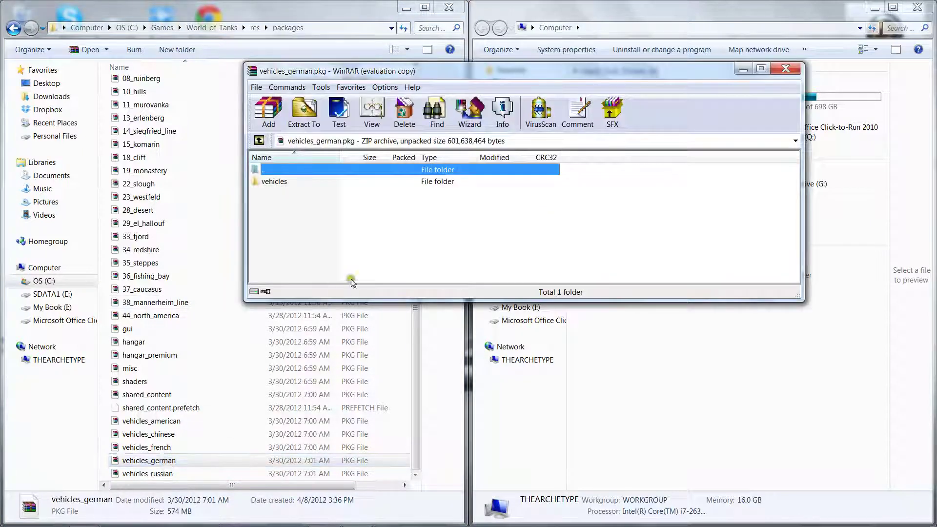
click(570, 194)
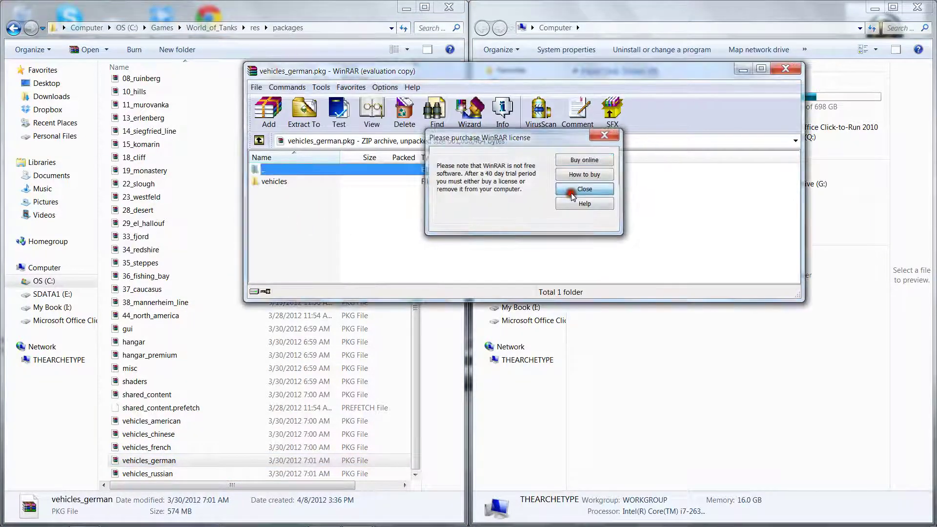
double_click(274, 181)
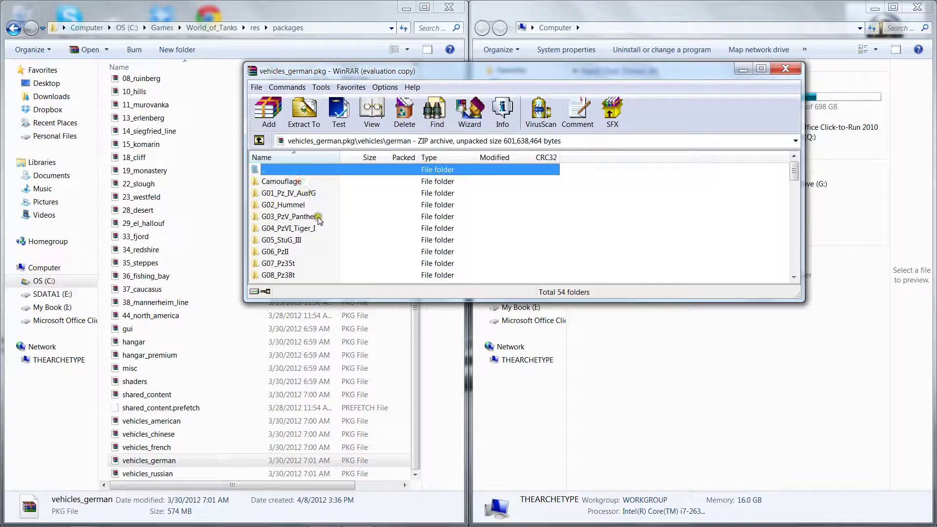
scroll(320, 222, down, 3)
click(320, 265)
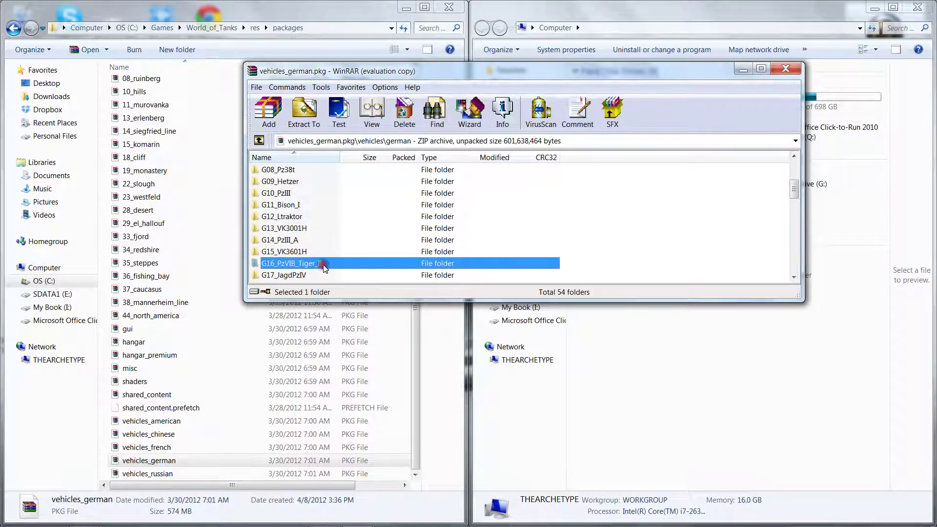
click(322, 264)
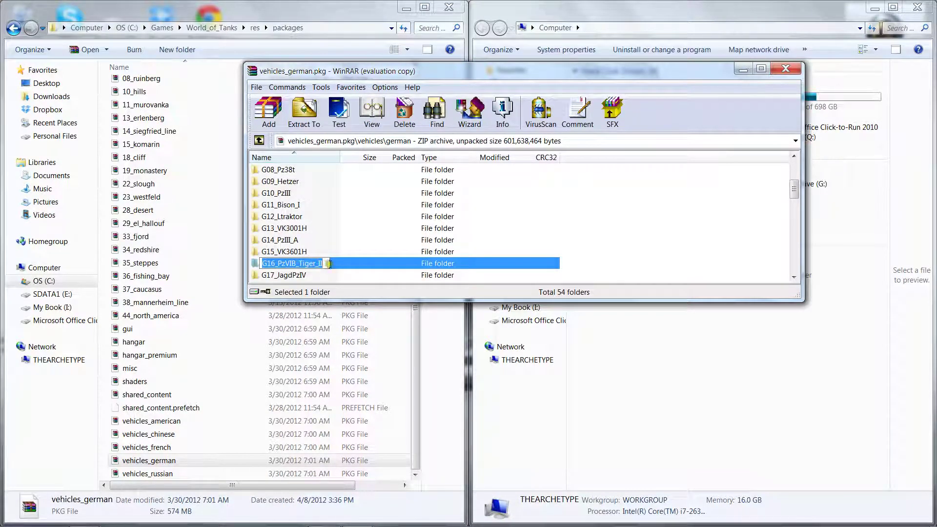
right_click(326, 264)
click(348, 296)
- Close the archive and browse to C:\Games\World_of_Tanks\res_mods\0.7.2\vehicles\german
click(786, 69)
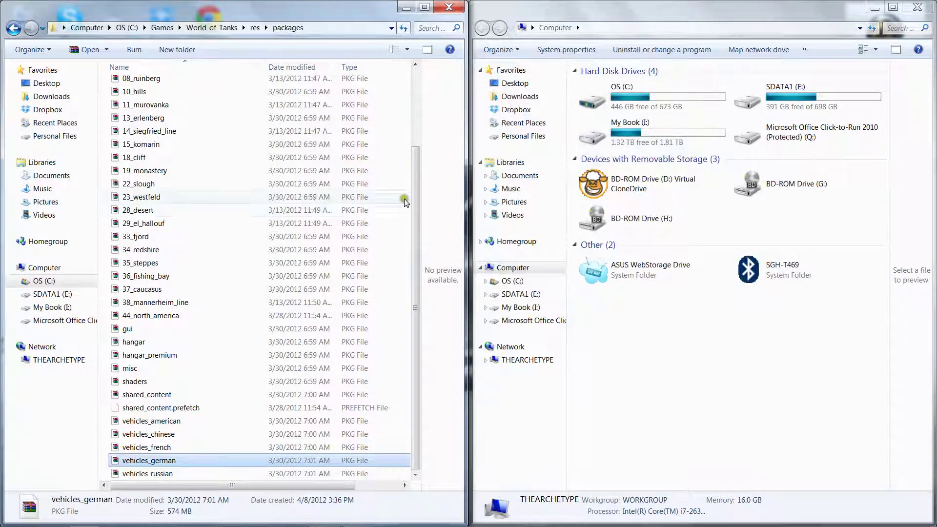
double_click(639, 91)
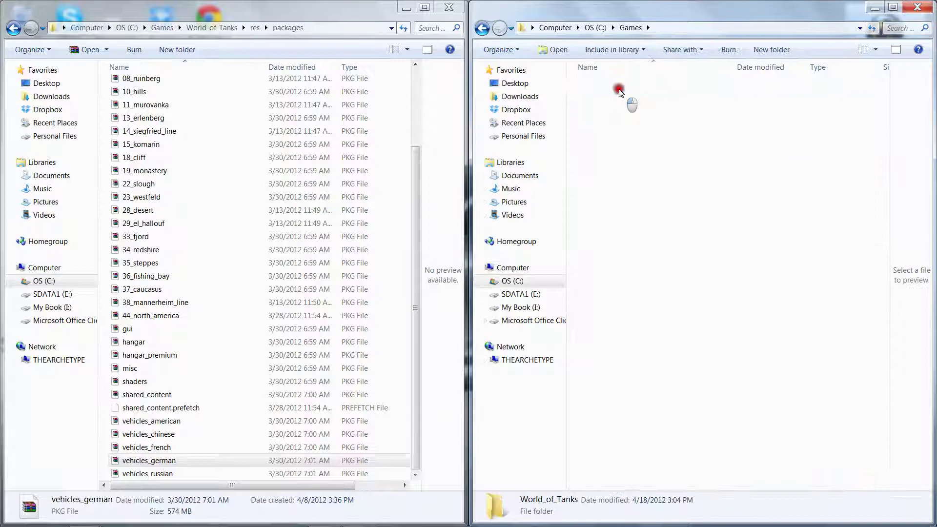
double_click(623, 87)
double_click(607, 138)
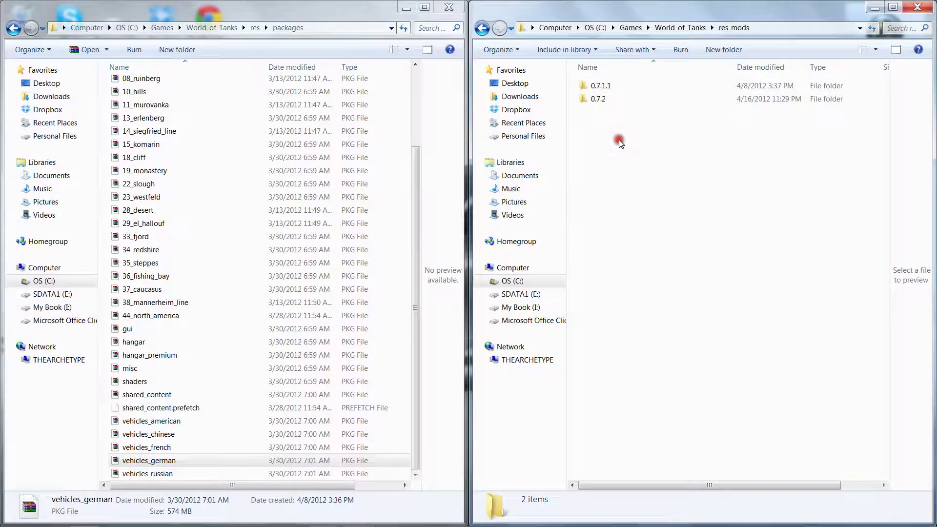
double_click(596, 100)
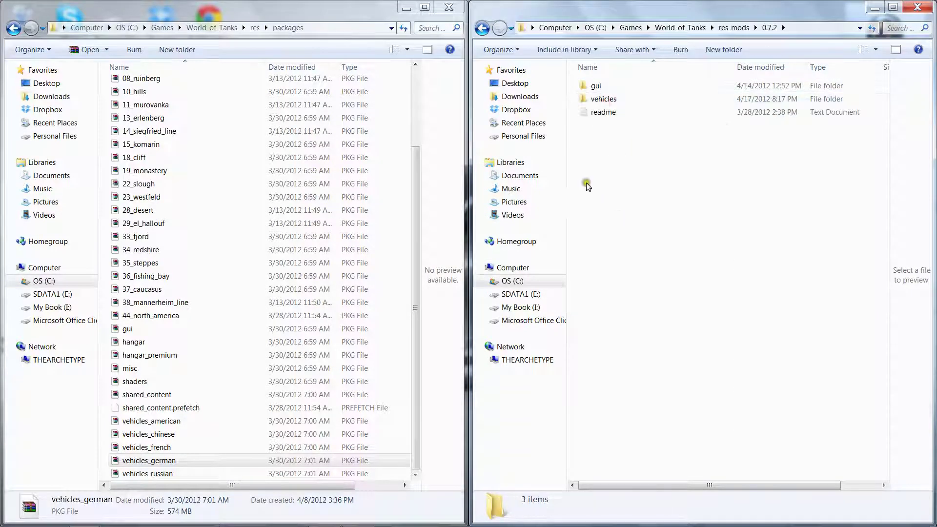
double_click(603, 99)
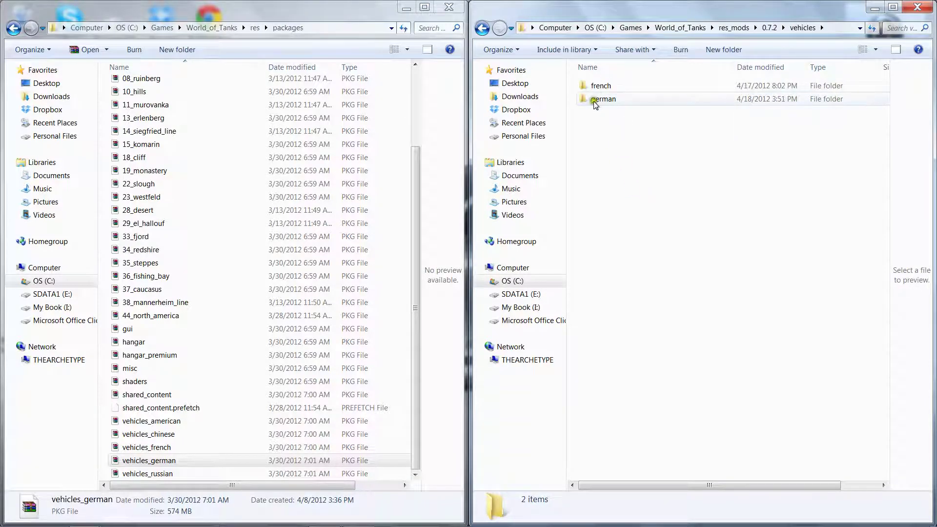
double_click(619, 104)
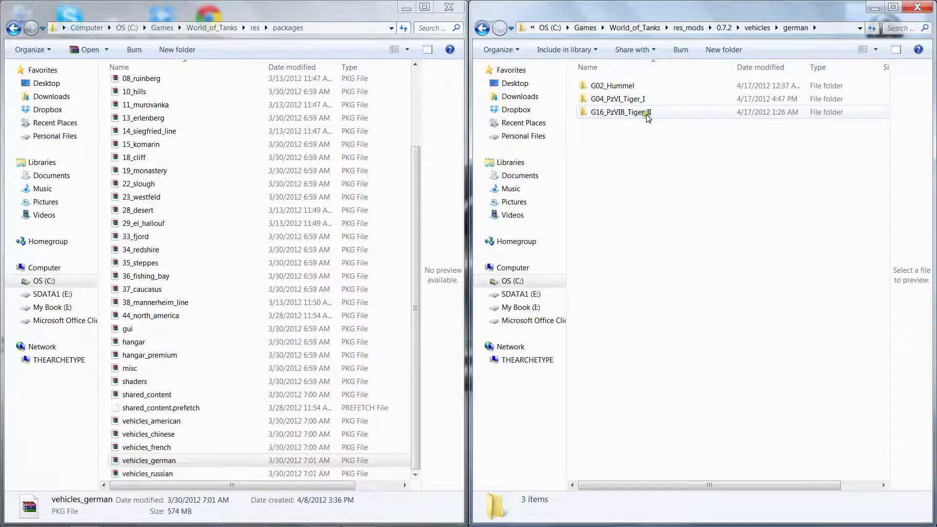
- Create a new folder in german, abandon renaming it, and delete it again
right_click(600, 145)
mouse_move(626, 273)
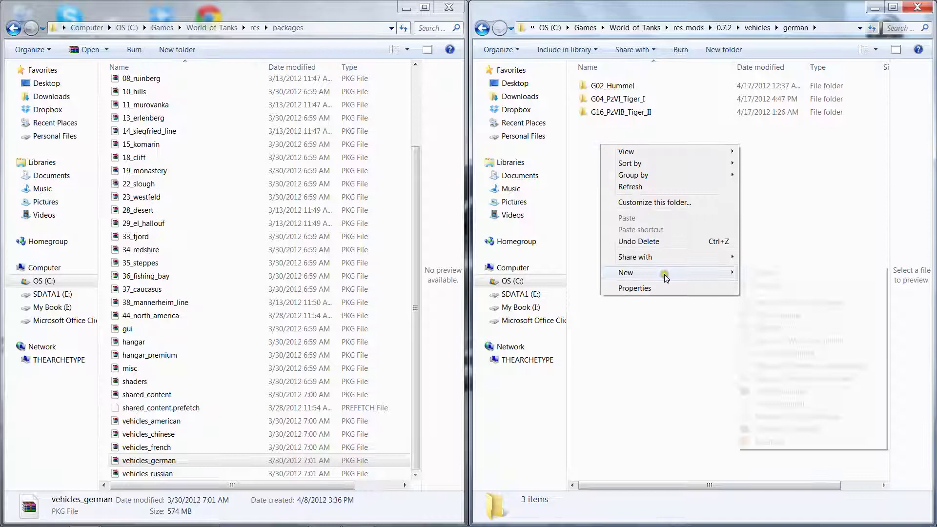
click(777, 274)
key(ctrl+v)
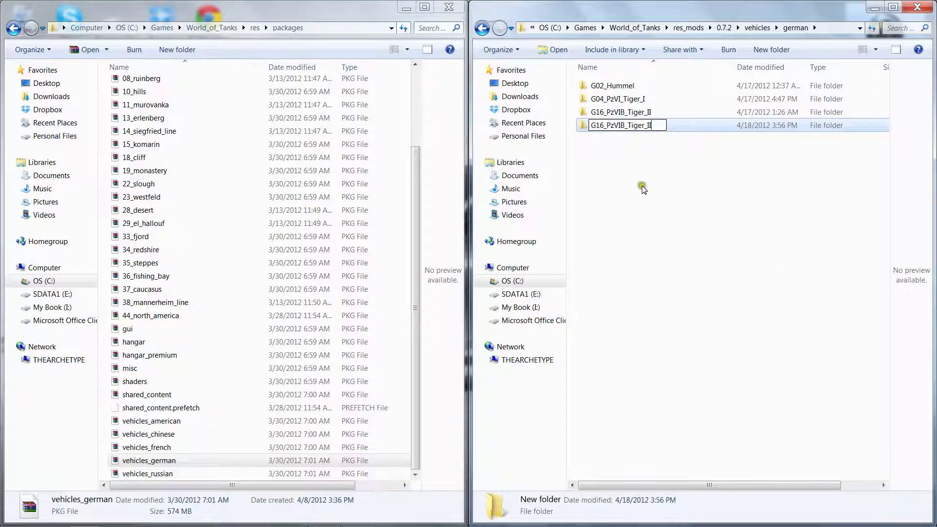
drag(643, 125, 590, 127)
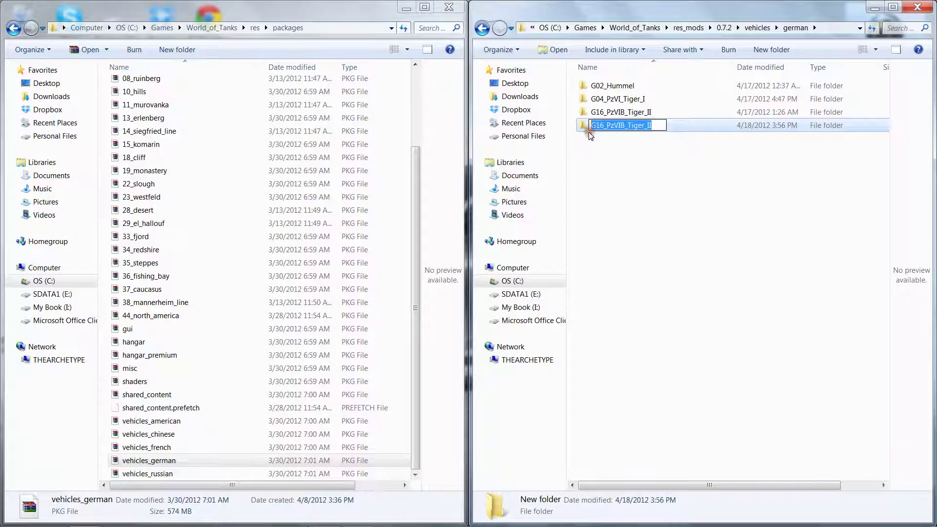
key(Escape)
key(Delete)
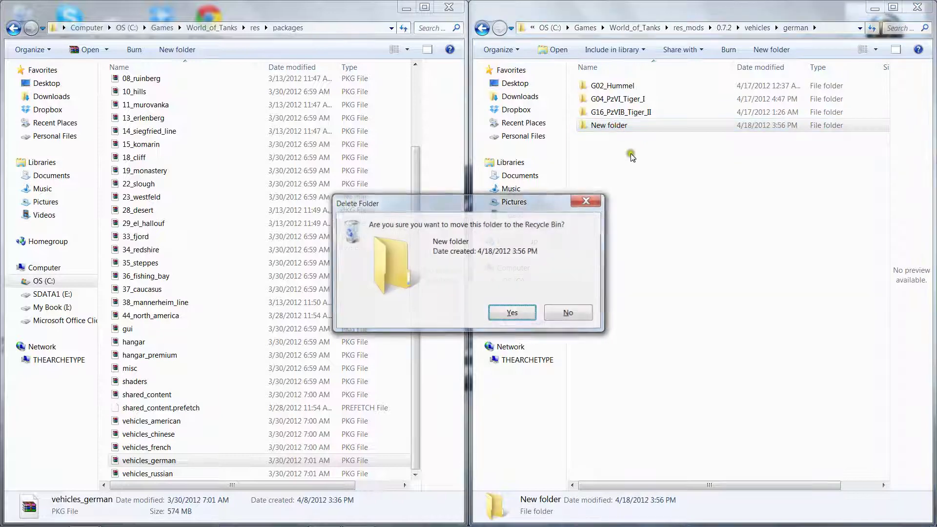
click(513, 312)
double_click(621, 112)
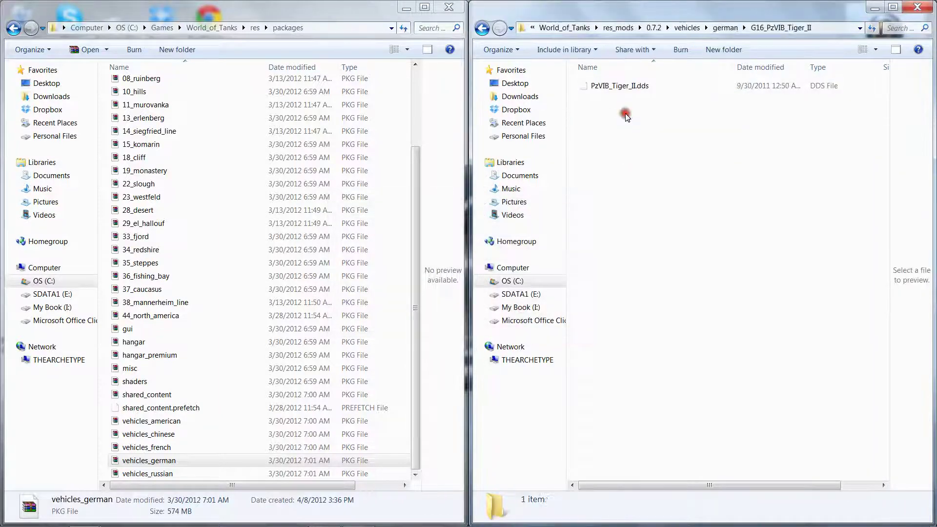
click(355, 516)
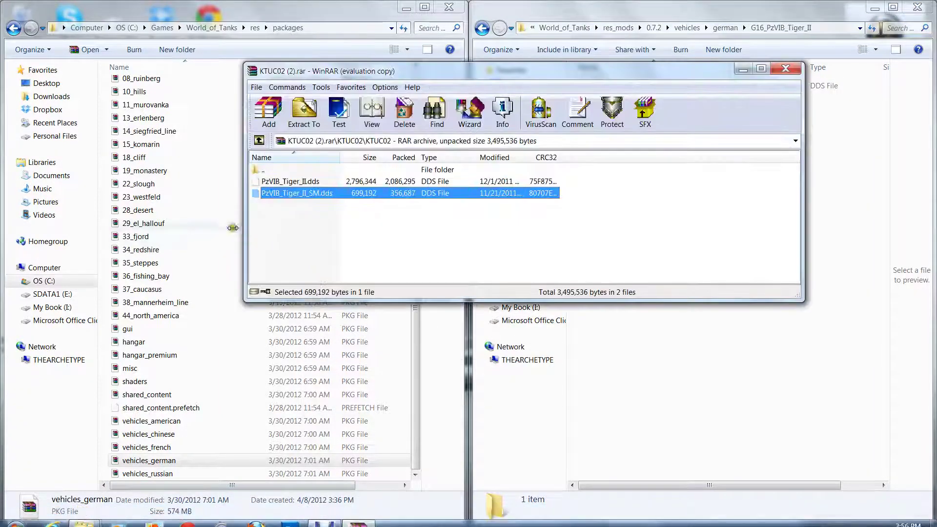
drag(344, 71, 4, 219)
drag(147, 205, 128, 121)
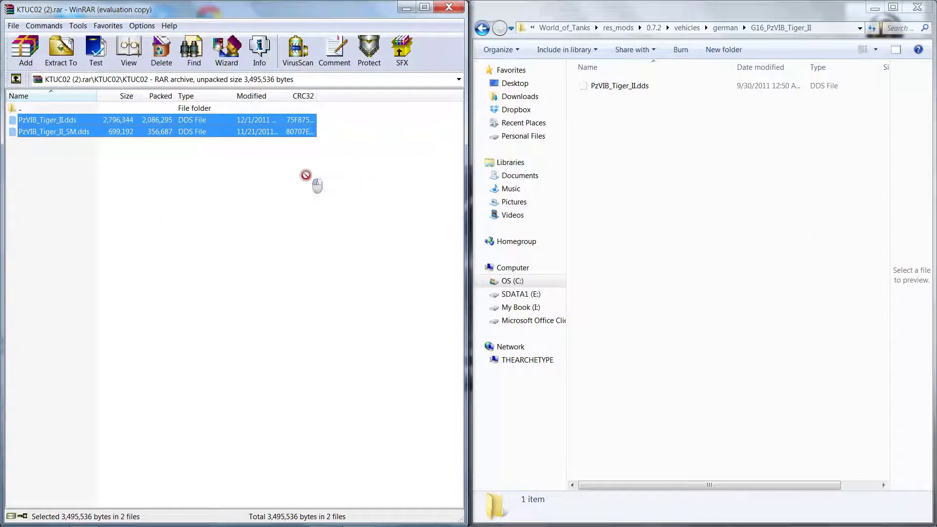
click(316, 185)
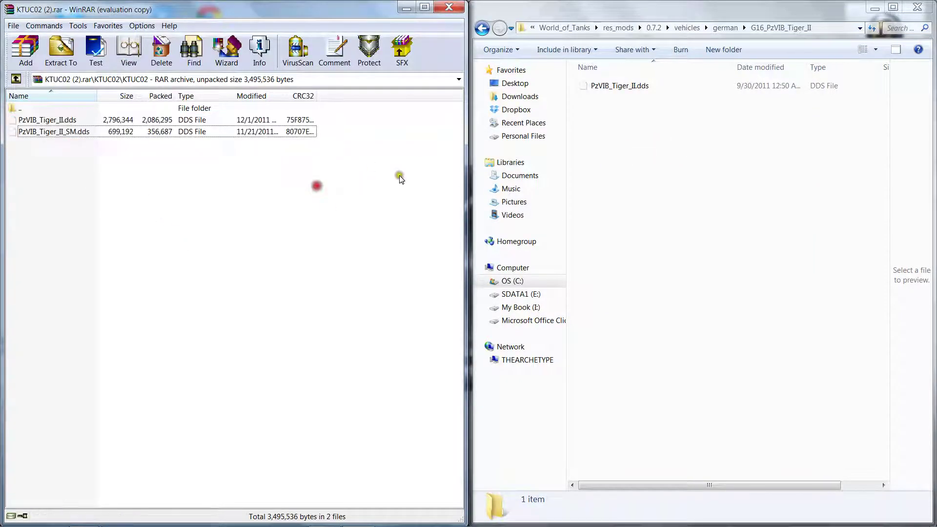
click(449, 8)
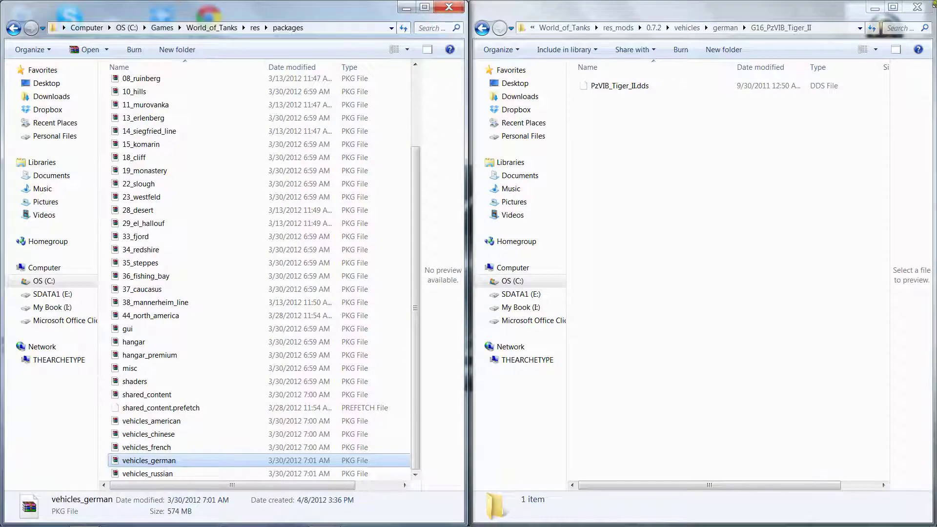
- Close the Tiger II folder window and the packages folder window
click(917, 7)
click(458, 10)
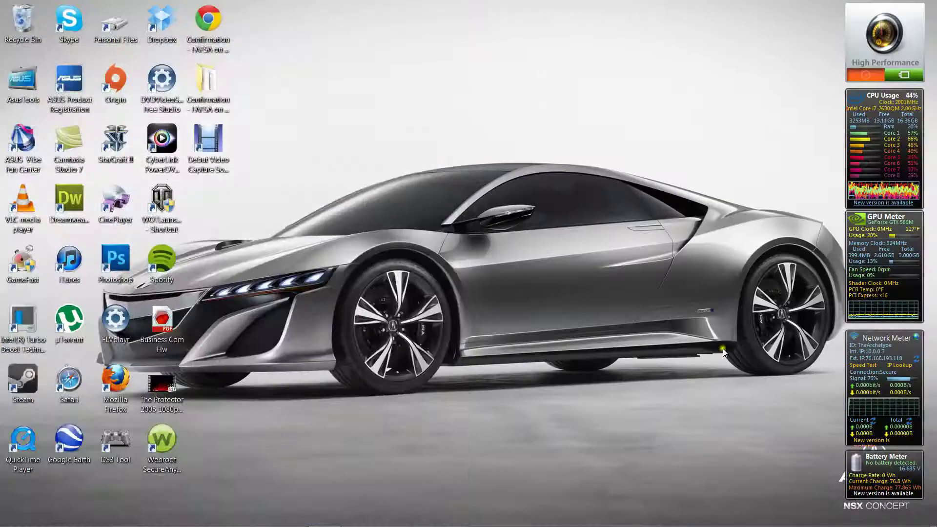